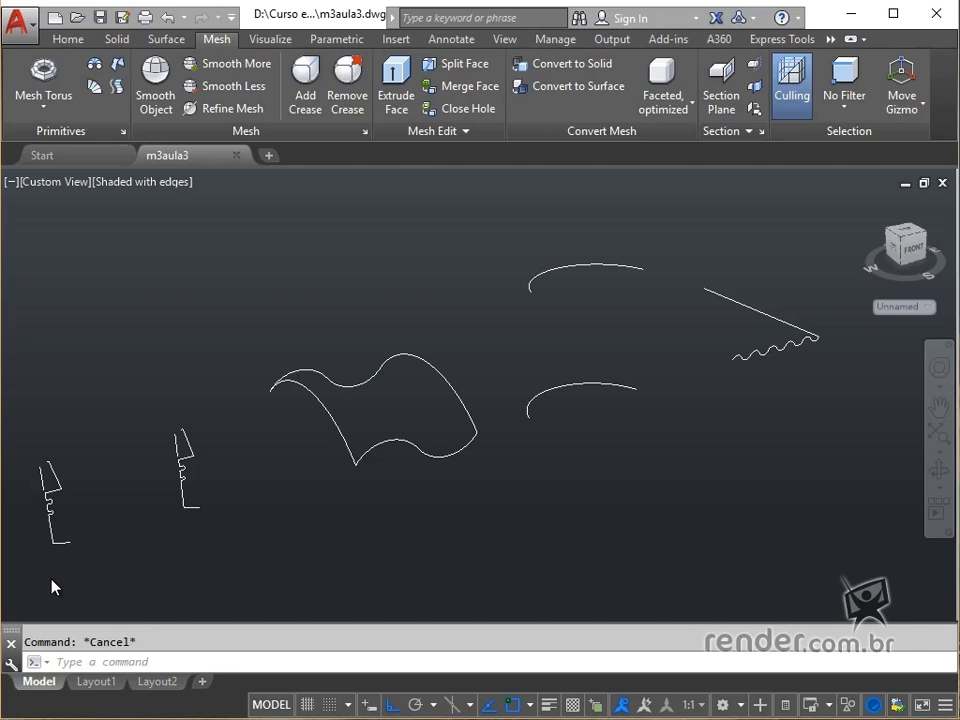
Orbit, zoom and pan so the two stepped lamp profiles fill the viewport
{"action": "middle_click_drag", "start_coordinate": [53, 587], "coordinate": [248, 497], "text": "shift"}
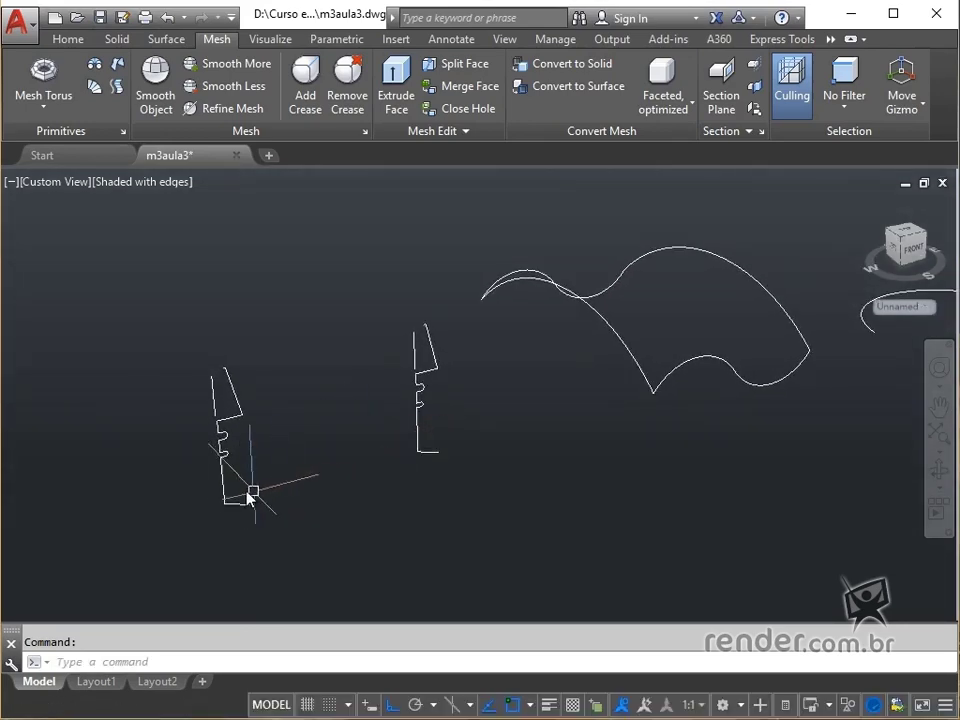
{"action": "scroll", "coordinate": [249, 493], "scroll_direction": "up", "scroll_amount": 5}
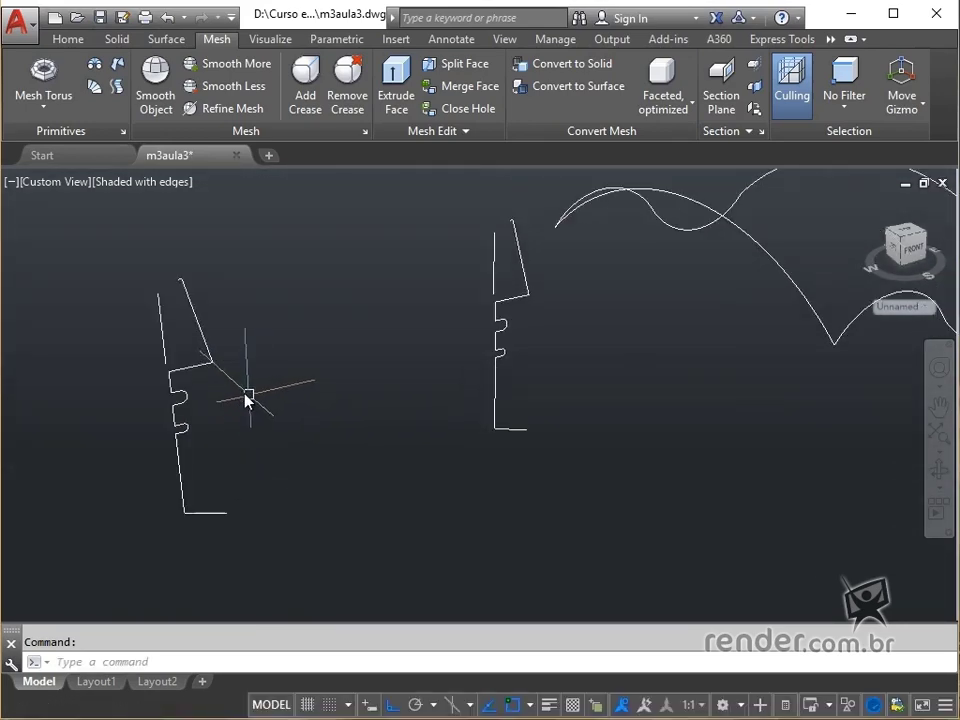
{"action": "middle_click_drag", "start_coordinate": [249, 396], "coordinate": [274, 397]}
{"action": "scroll", "coordinate": [242, 414], "scroll_direction": "up", "scroll_amount": 2}
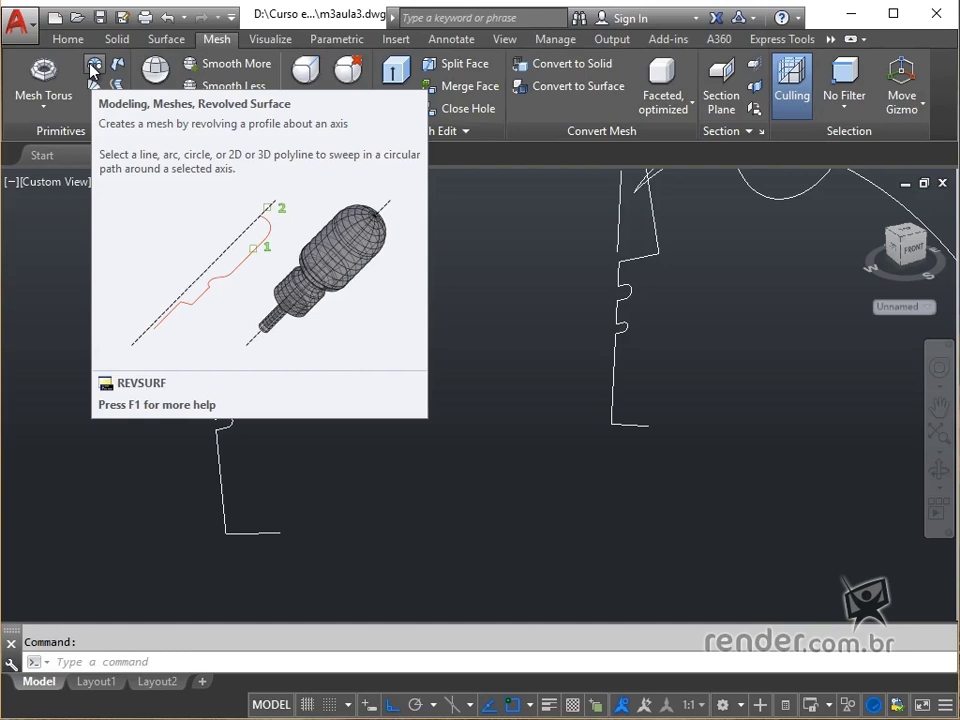
Revolve the left lamp profile around the vertical axis line from 0 through 360 degrees
{"action": "left_click", "coordinate": [93, 67]}
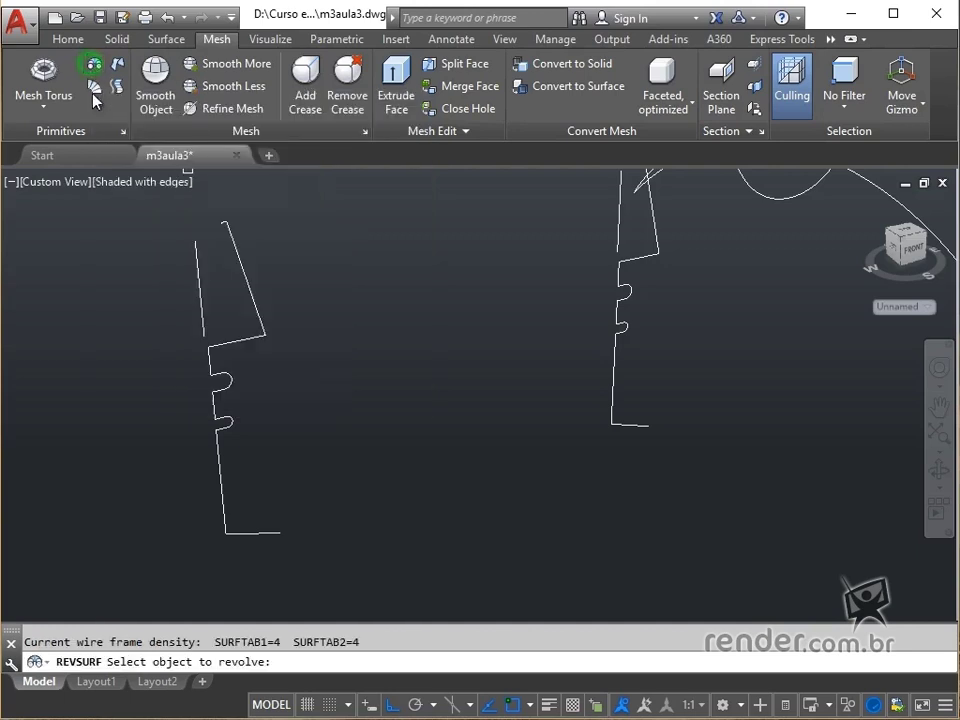
{"action": "left_click", "coordinate": [252, 300]}
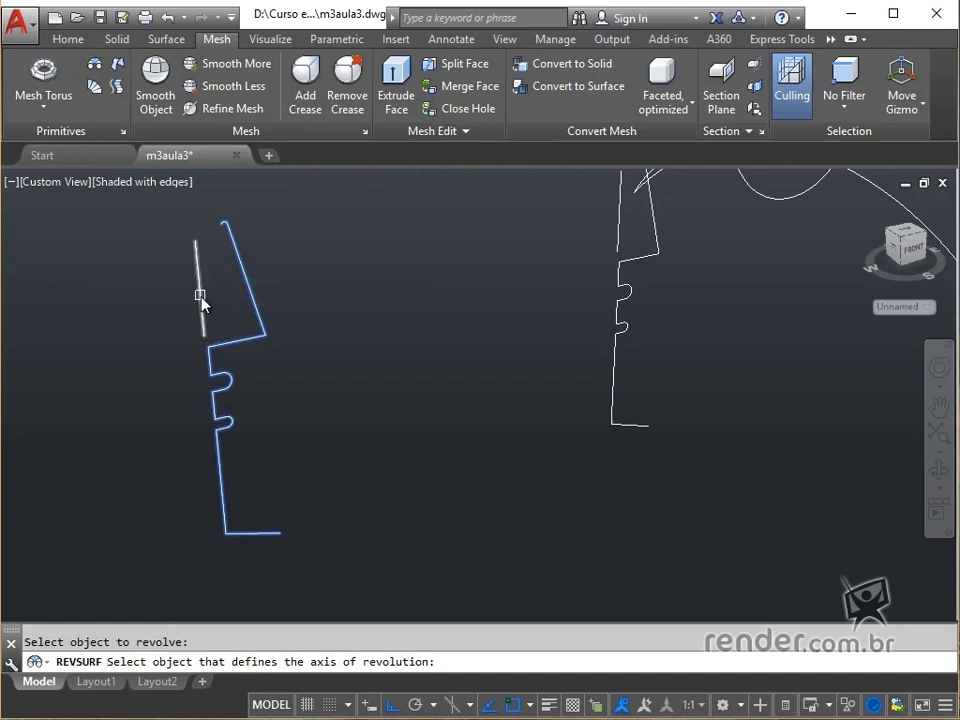
{"action": "left_click", "coordinate": [201, 298]}
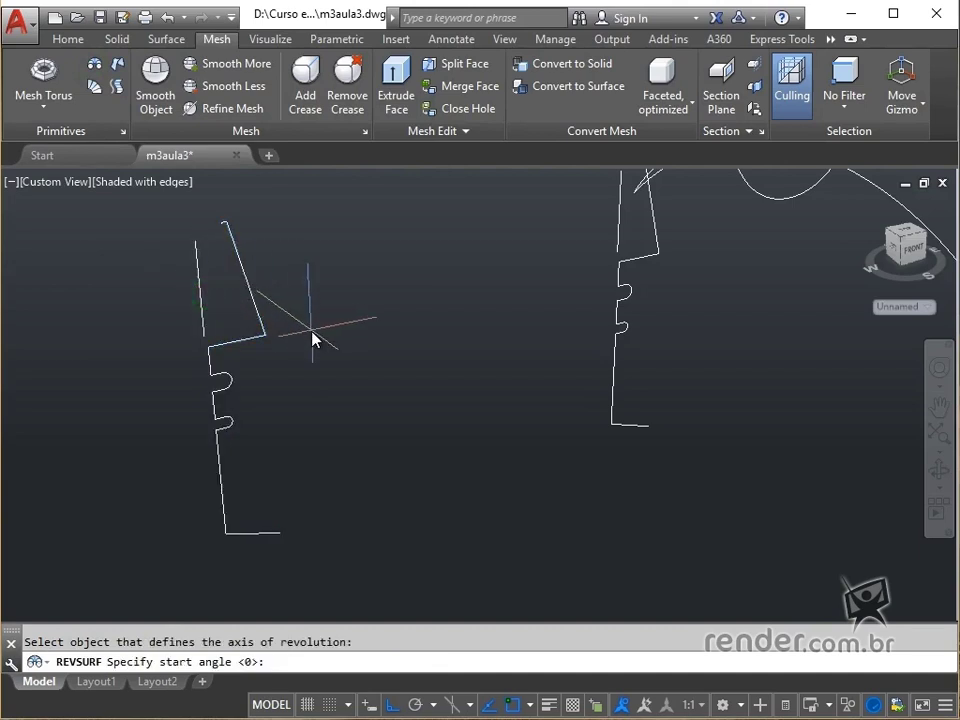
{"action": "key", "text": "Return"}
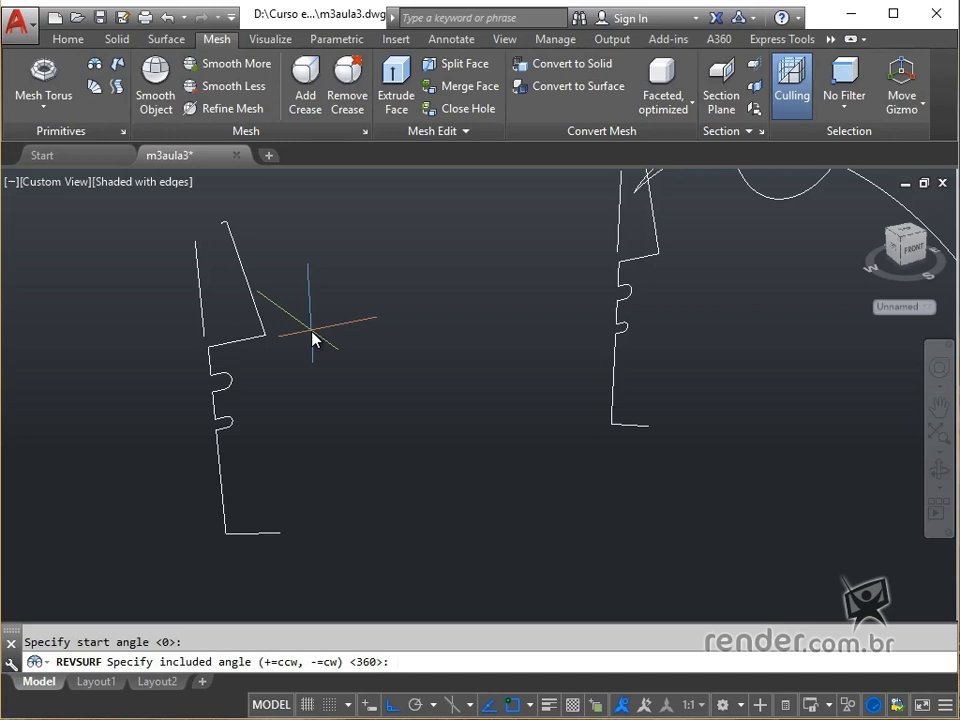
{"action": "key", "text": "Return"}
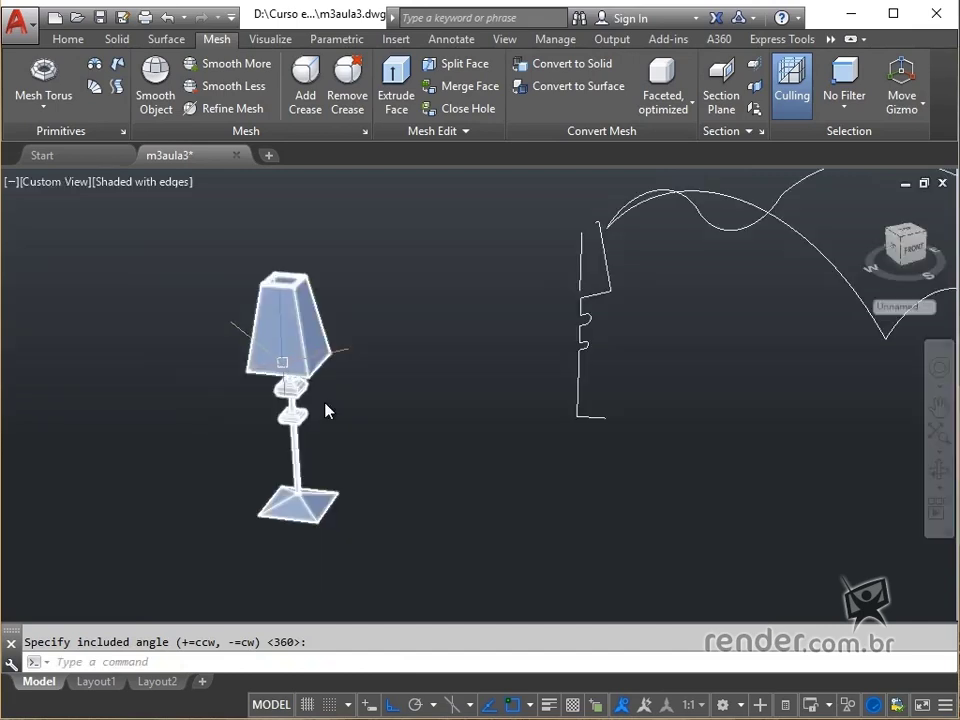
Orbit to show the new lamp mesh beside the second lamp profile
{"action": "middle_click_drag", "start_coordinate": [328, 410], "coordinate": [386, 461], "text": "shift"}
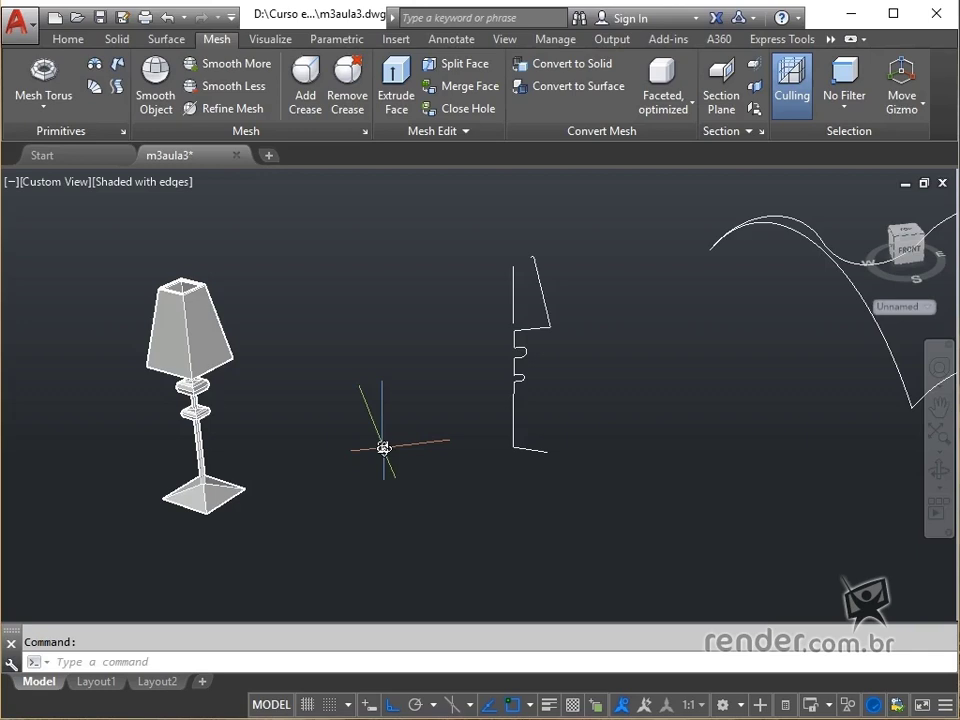
Set SURFTAB1 to 50 and SURFTAB2 to 50, fixing the mistyped variable name
{"action": "type", "text": "SURFTAB1"}
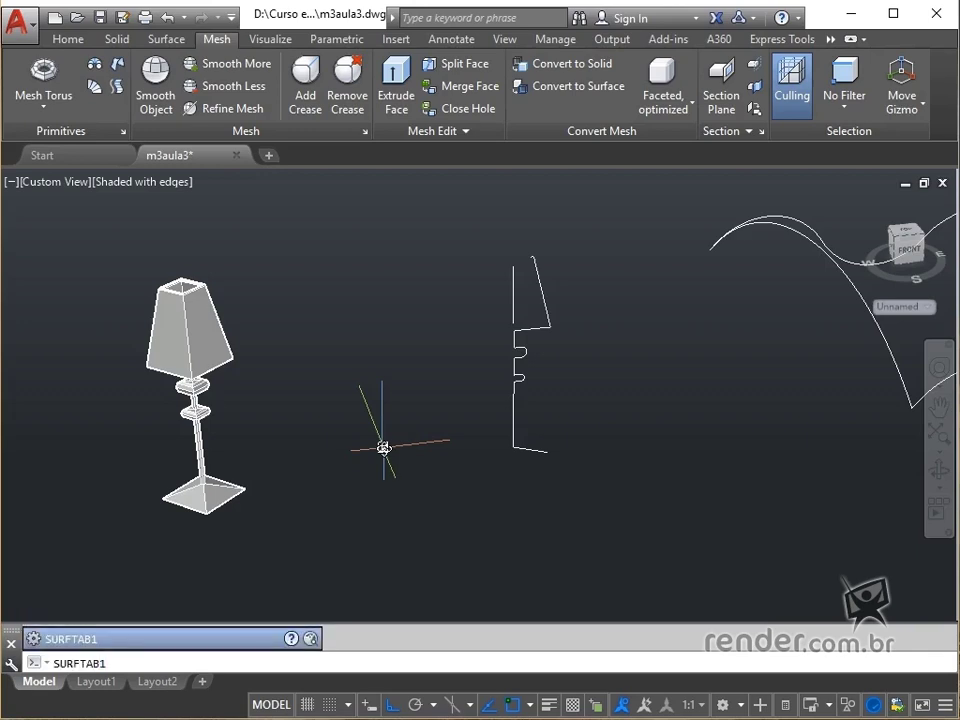
{"action": "key", "text": "Return"}
{"action": "type", "text": "5"}
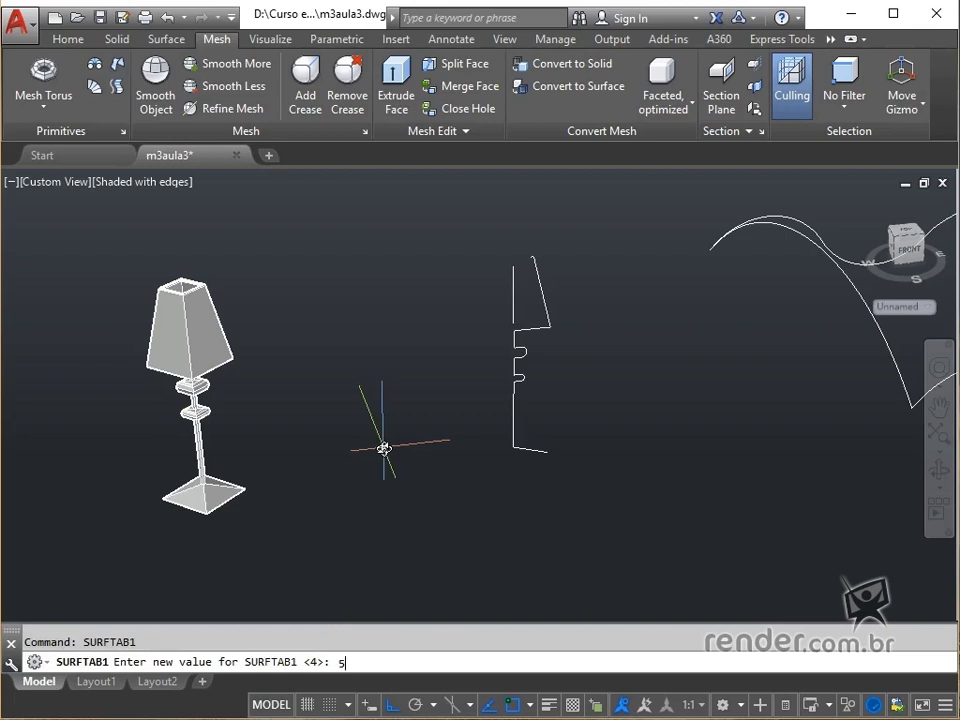
{"action": "type", "text": "0"}
{"action": "key", "text": "Return"}
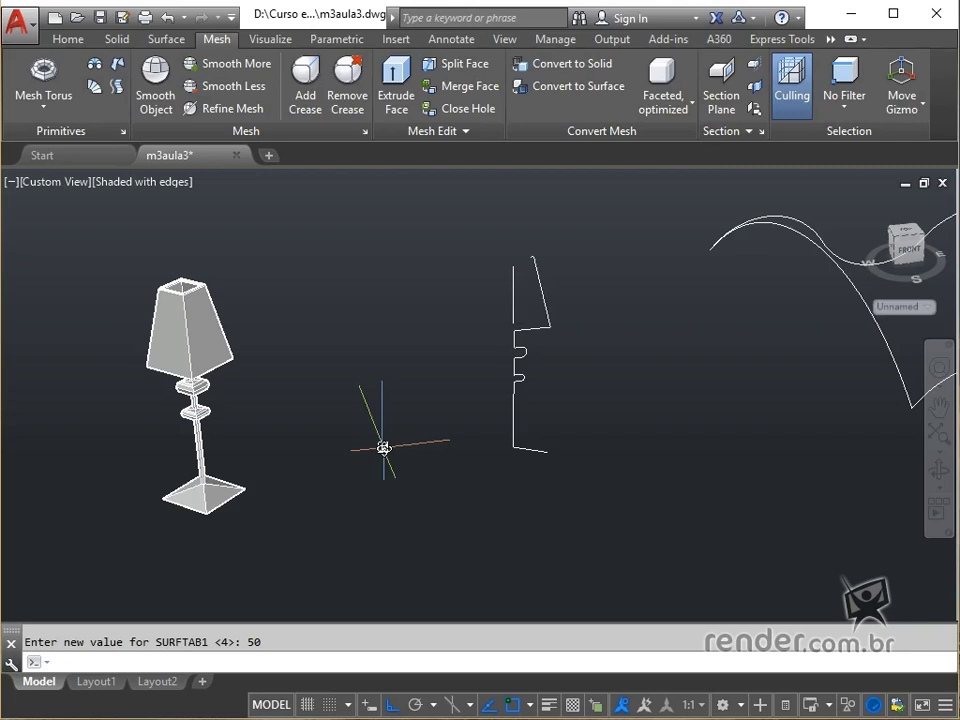
{"action": "type", "text": "surftab3"}
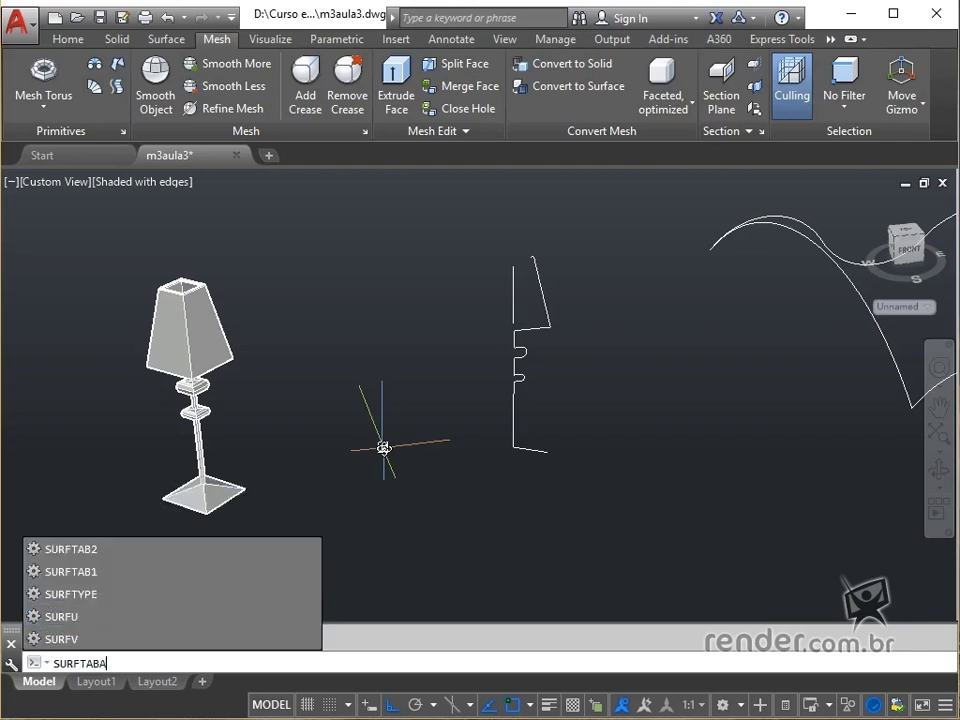
{"action": "key", "text": "BackSpace"}
{"action": "type", "text": "2"}
{"action": "key", "text": "Return"}
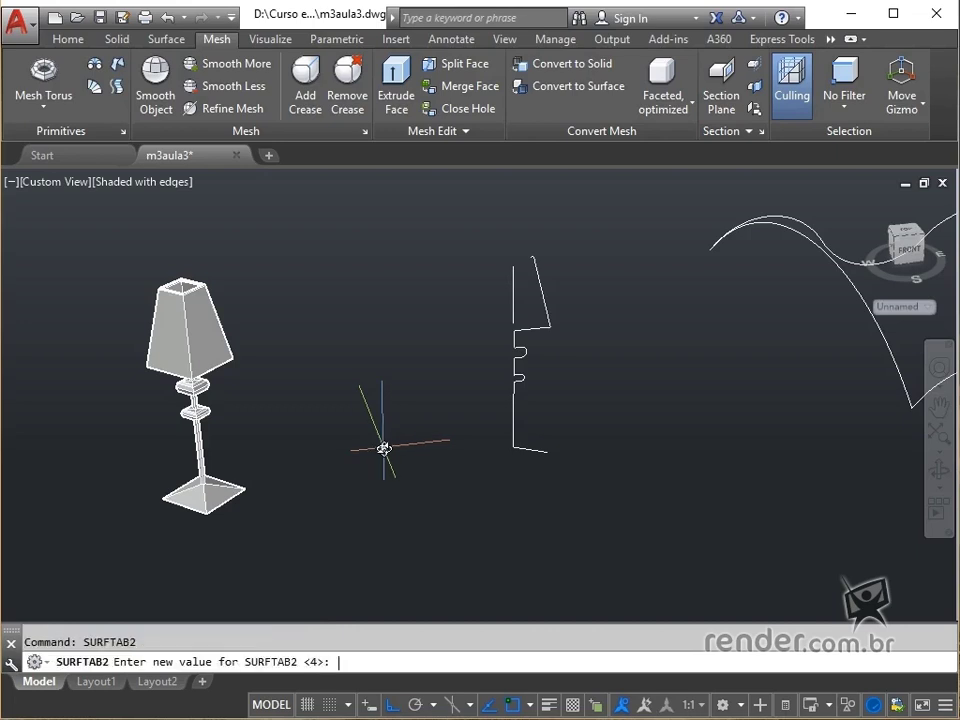
{"action": "type", "text": "50"}
{"action": "key", "text": "Return"}
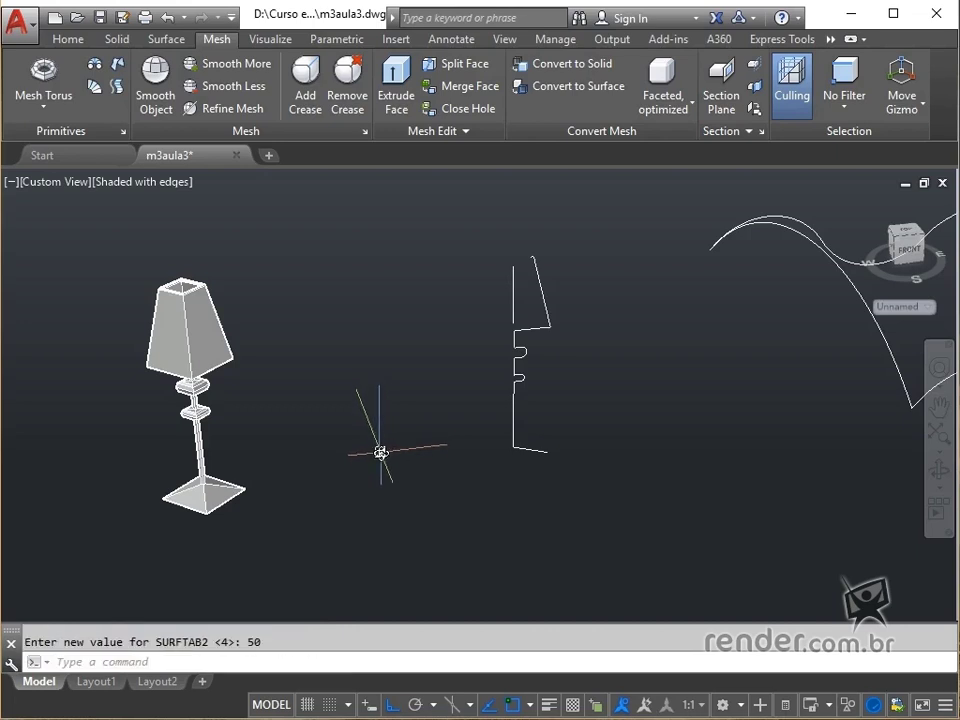
Revolve the right lamp profile 360 degrees around its vertical axis line with REVSURF
{"action": "left_click", "coordinate": [94, 63]}
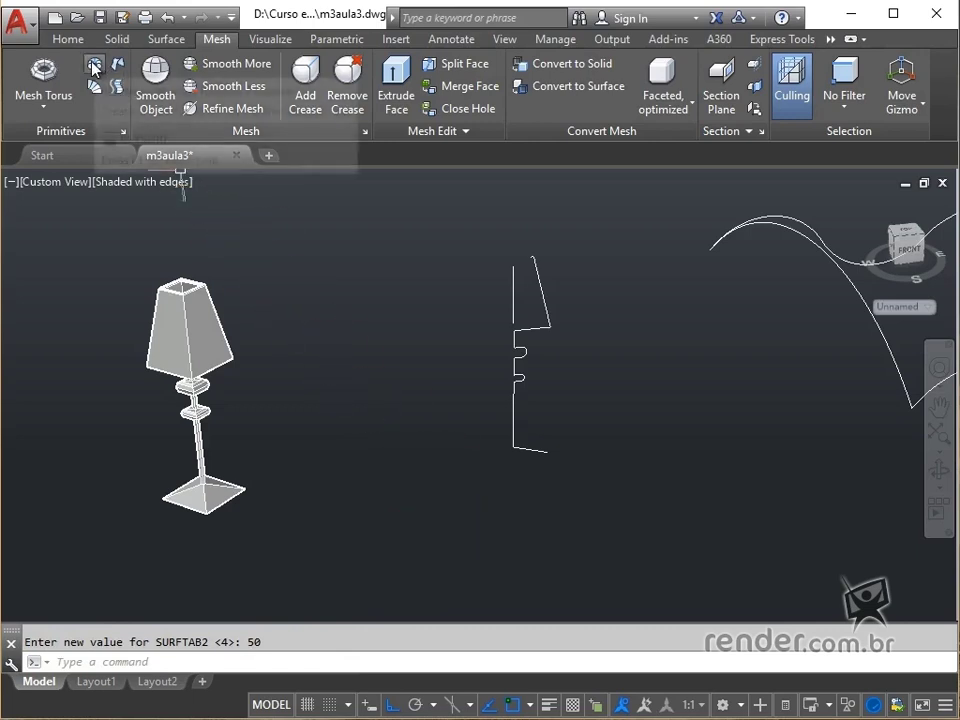
{"action": "left_click", "coordinate": [541, 285]}
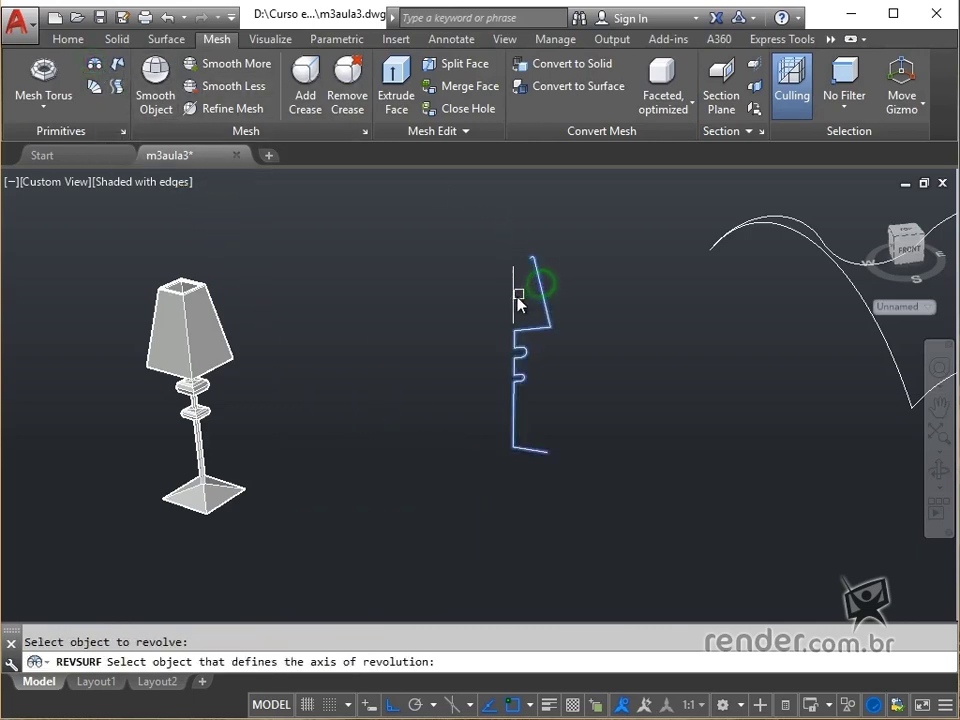
{"action": "left_click", "coordinate": [514, 300]}
{"action": "key", "text": "Return"}
{"action": "key", "text": "Return"}
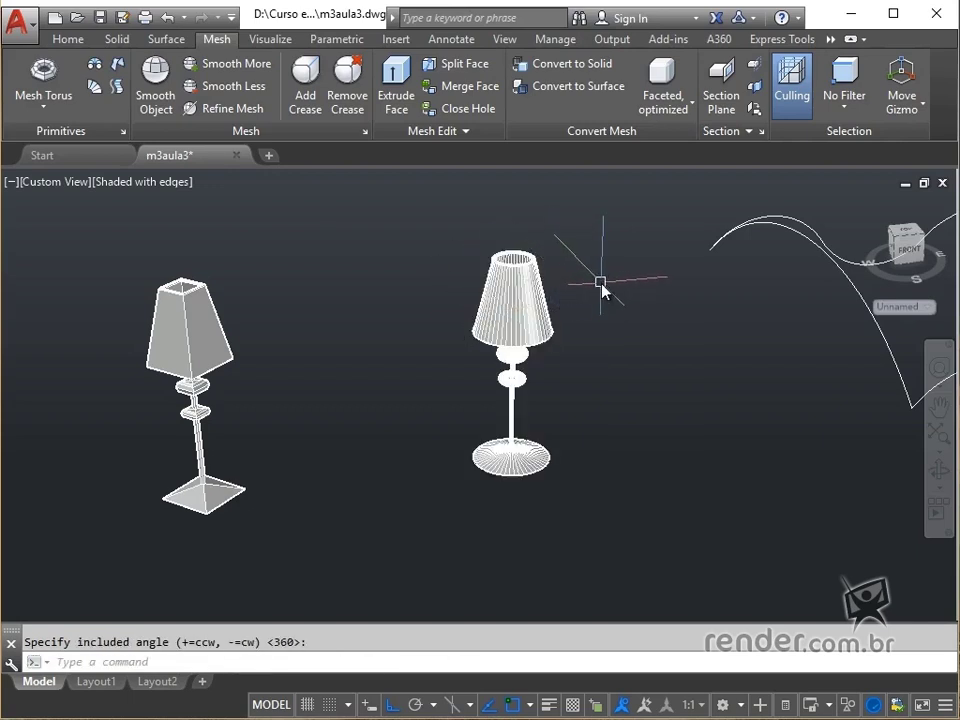
{"action": "scroll", "coordinate": [603, 285], "scroll_direction": "up", "scroll_amount": 2}
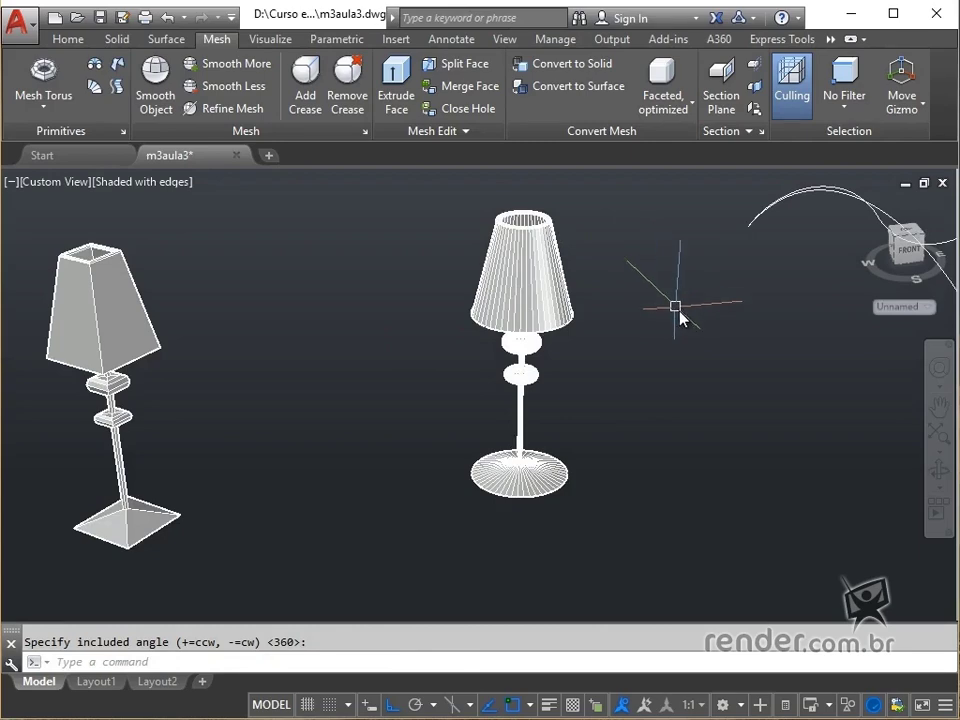
{"action": "middle_click_drag", "start_coordinate": [735, 339], "coordinate": [236, 401]}
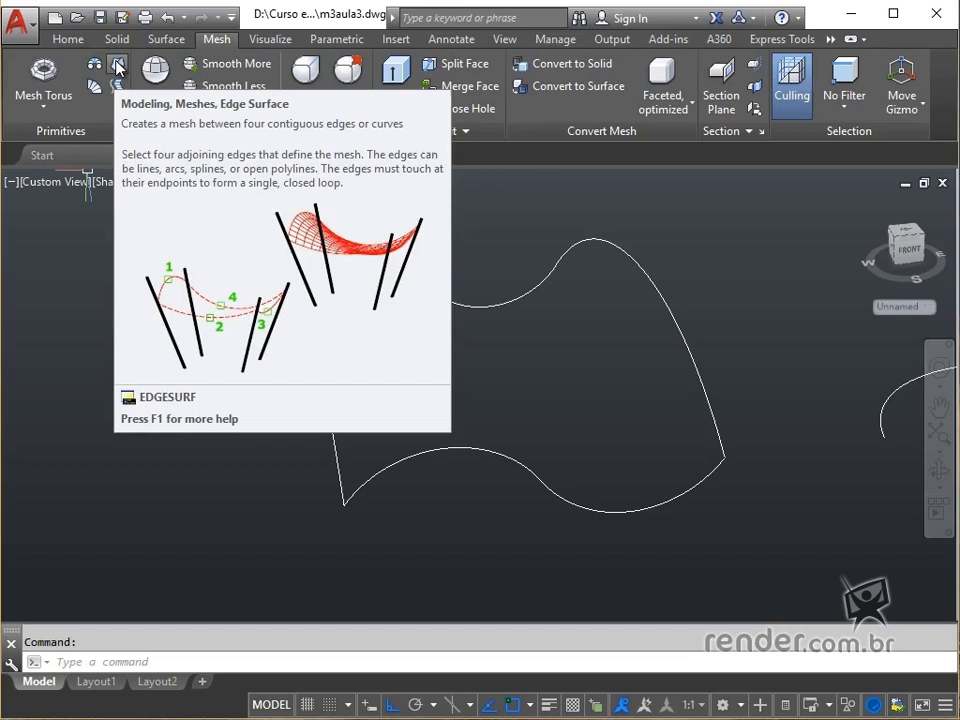
Build an EDGESURF mesh from the lower, left, top and right boundary curves
{"action": "left_click", "coordinate": [118, 68]}
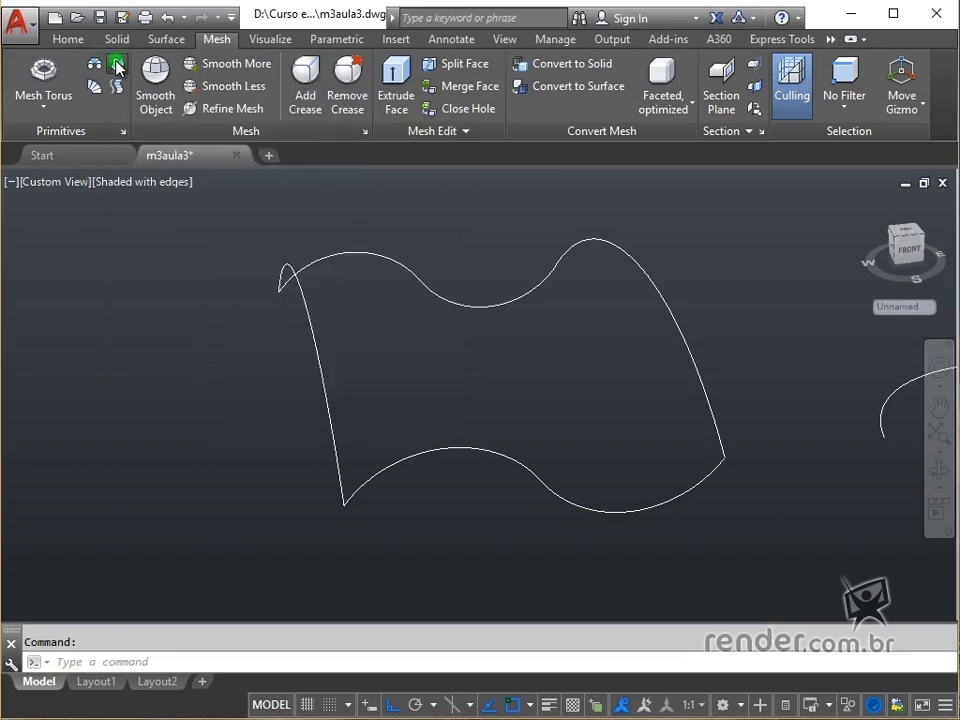
{"action": "left_click", "coordinate": [447, 450]}
{"action": "left_click", "coordinate": [326, 398]}
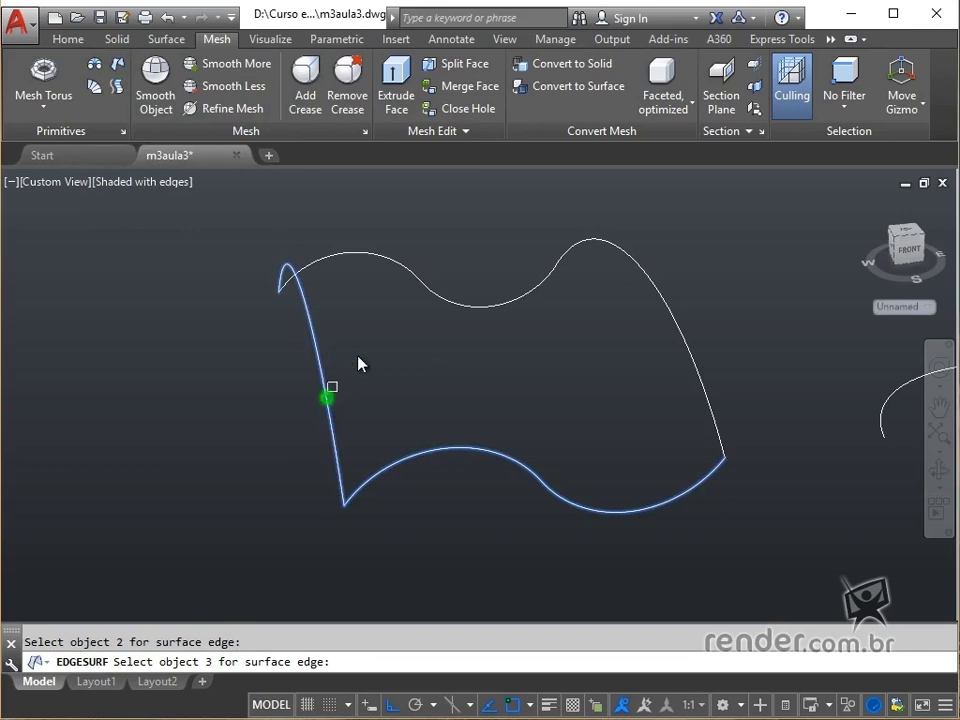
{"action": "left_click", "coordinate": [462, 305]}
{"action": "left_click", "coordinate": [668, 316]}
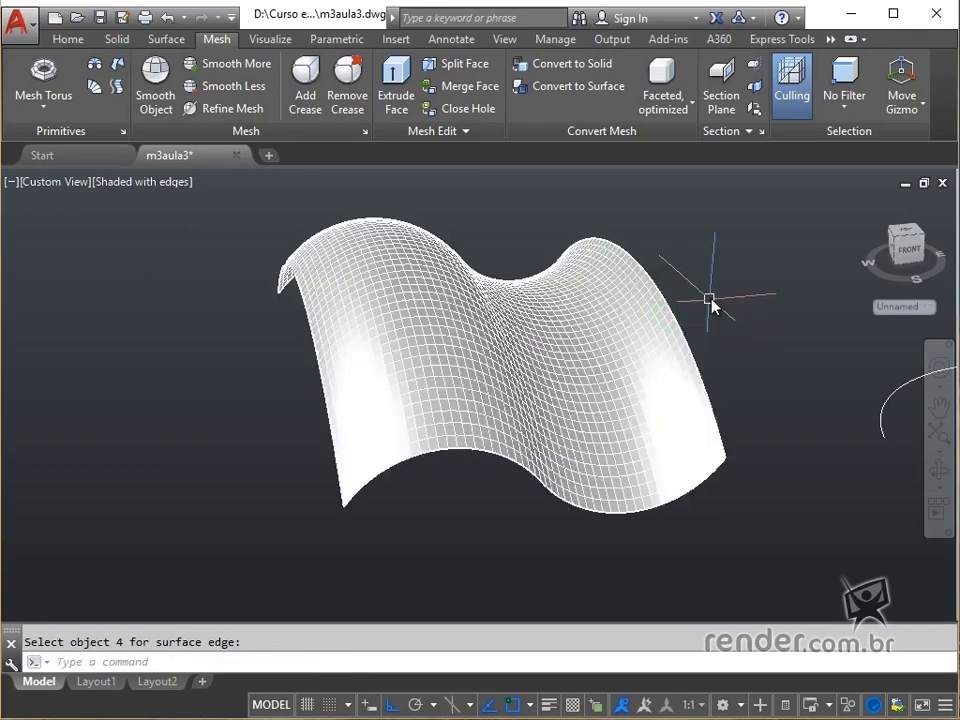
{"action": "mouse_move", "coordinate": [729, 281]}
{"action": "middle_mouse_down"}
{"action": "mouse_move", "coordinate": [617, 330]}
{"action": "mouse_move", "coordinate": [579, 319]}
{"action": "mouse_move", "coordinate": [538, 332]}
{"action": "mouse_move", "coordinate": [478, 371]}
{"action": "mouse_move", "coordinate": [540, 399]}
{"action": "mouse_move", "coordinate": [542, 450]}
{"action": "mouse_move", "coordinate": [519, 418]}
{"action": "mouse_move", "coordinate": [519, 381]}
{"action": "mouse_move", "coordinate": [527, 394]}
{"action": "mouse_move", "coordinate": [414, 501]}
{"action": "mouse_move", "coordinate": [615, 456]}
{"action": "mouse_move", "coordinate": [486, 510]}
{"action": "mouse_move", "coordinate": [521, 431]}
{"action": "middle_mouse_up"}
{"action": "mouse_move", "coordinate": [606, 392]}
{"action": "middle_mouse_down", "text": "shift"}
{"action": "mouse_move", "coordinate": [535, 497]}
{"action": "mouse_move", "coordinate": [510, 514]}
{"action": "middle_mouse_up", "text": "shift"}
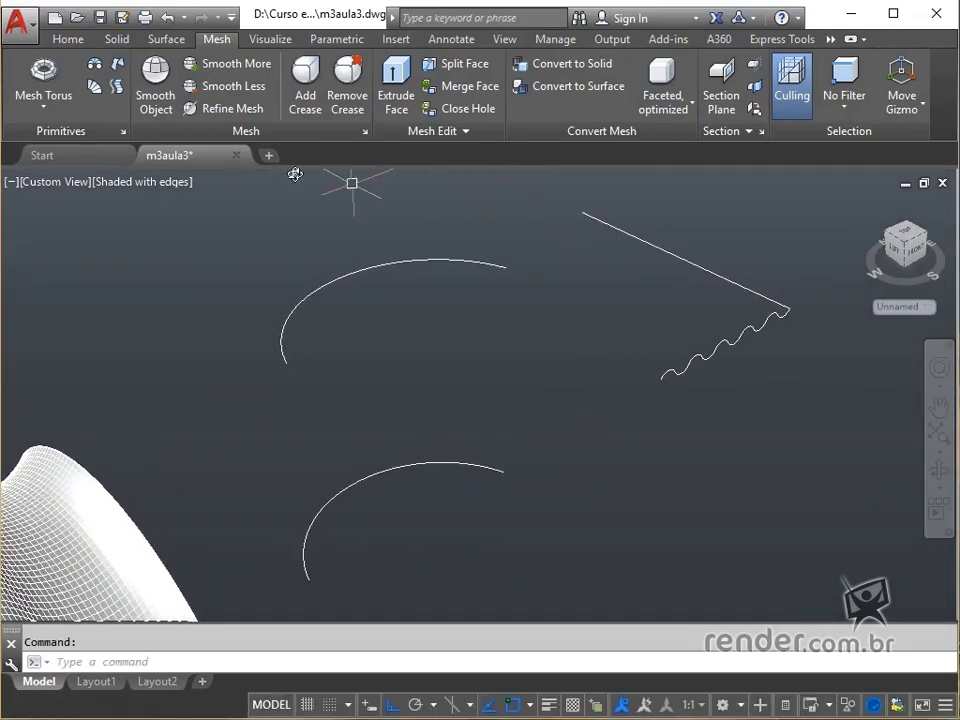
Create a RULESURF mesh between the lower arc and the upper arc
{"action": "left_click", "coordinate": [96, 88]}
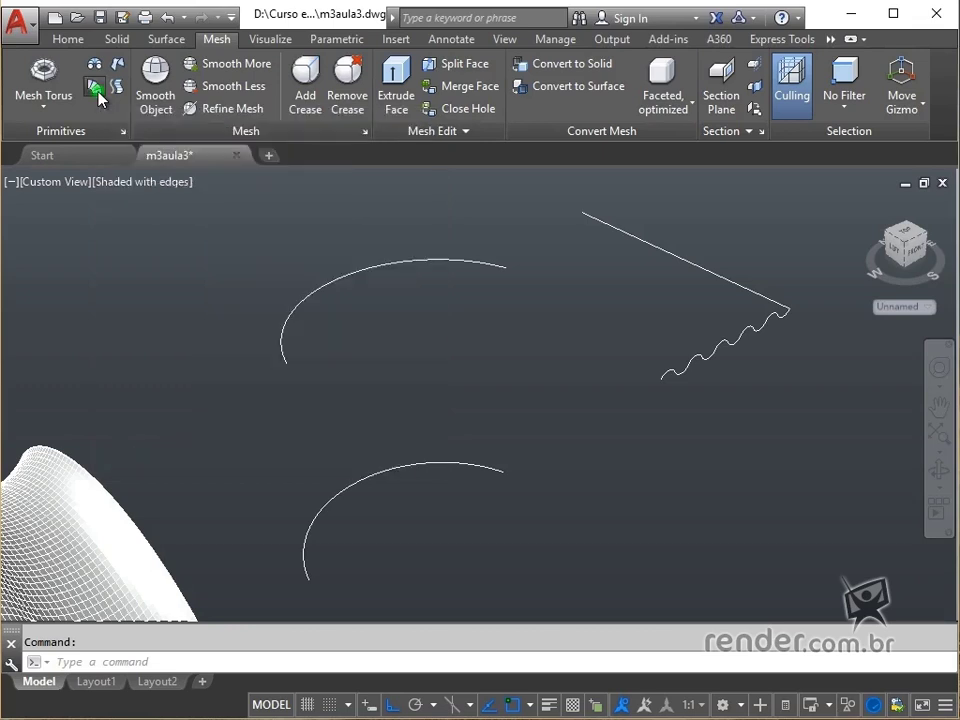
{"action": "left_click", "coordinate": [411, 466]}
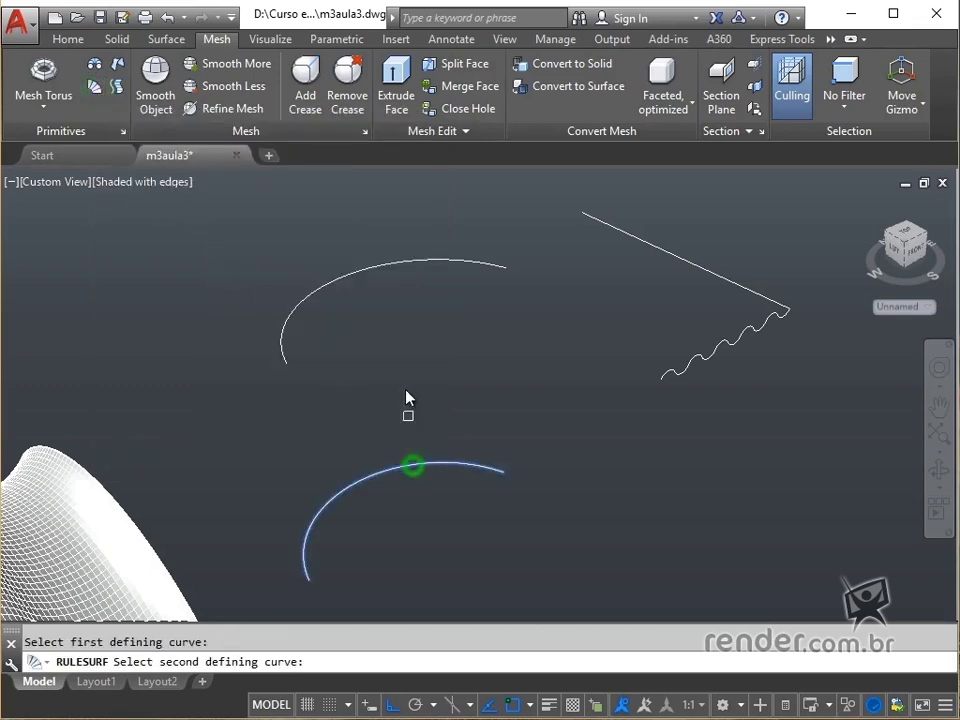
{"action": "left_click", "coordinate": [370, 272]}
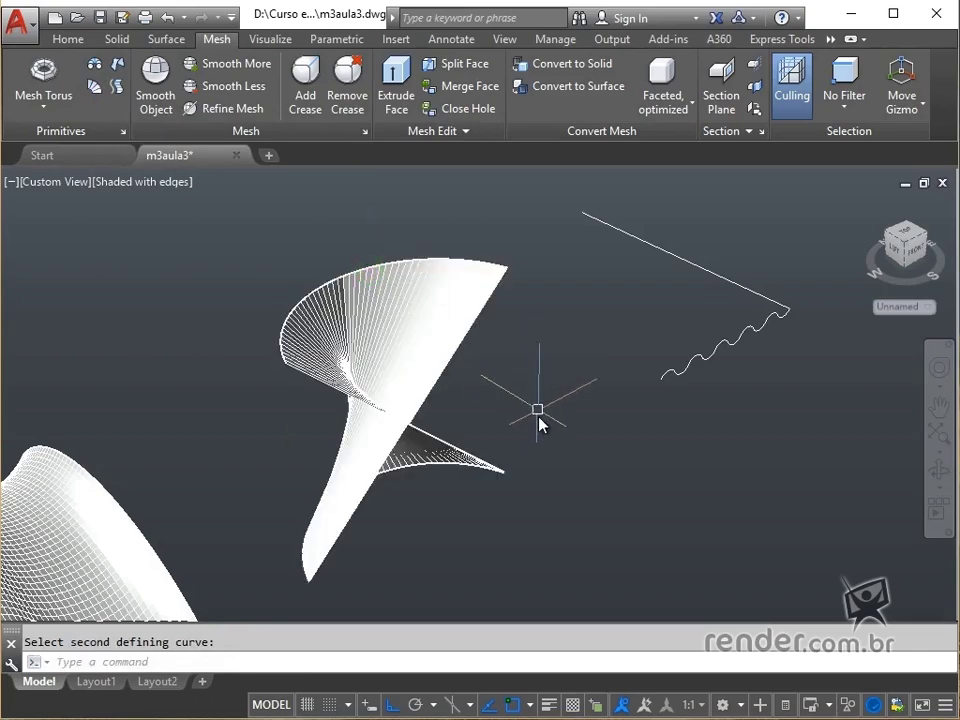
{"action": "middle_click_drag", "start_coordinate": [546, 452], "coordinate": [428, 457], "text": "shift"}
{"action": "key", "text": "Escape"}
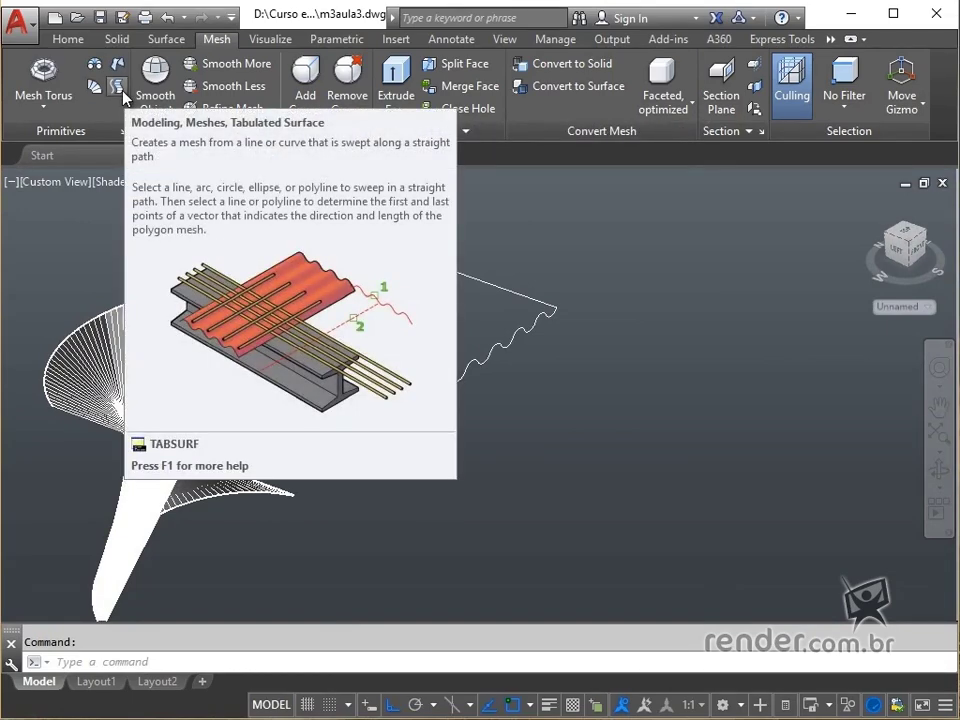
Create a TABSURF mesh with the wavy curve as path and the straight line as direction vector
{"action": "left_click", "coordinate": [117, 87]}
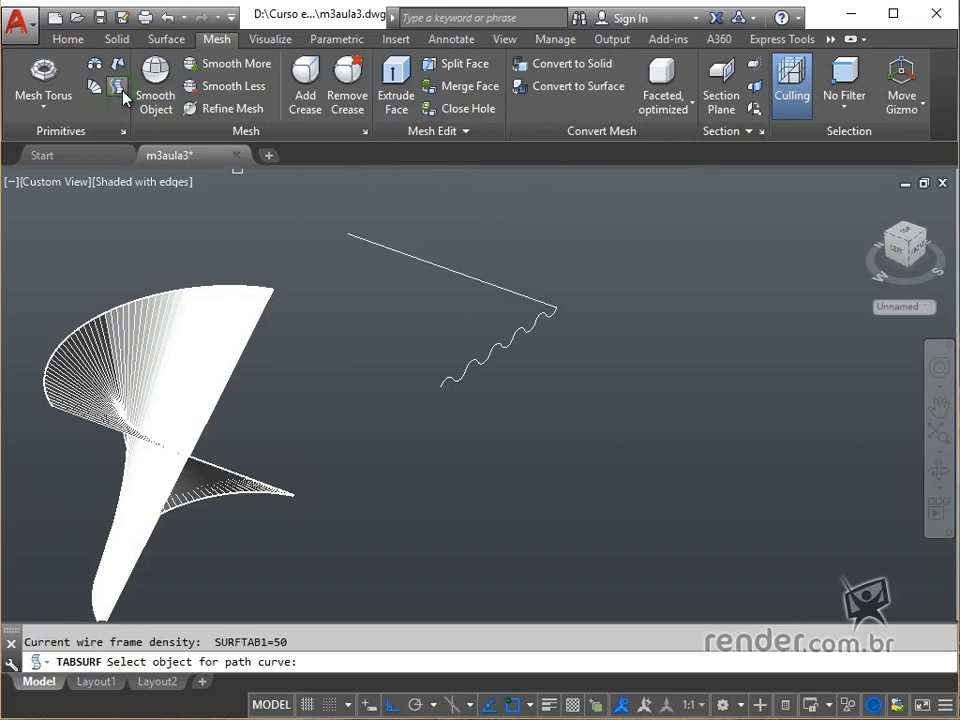
{"action": "left_click", "coordinate": [503, 348]}
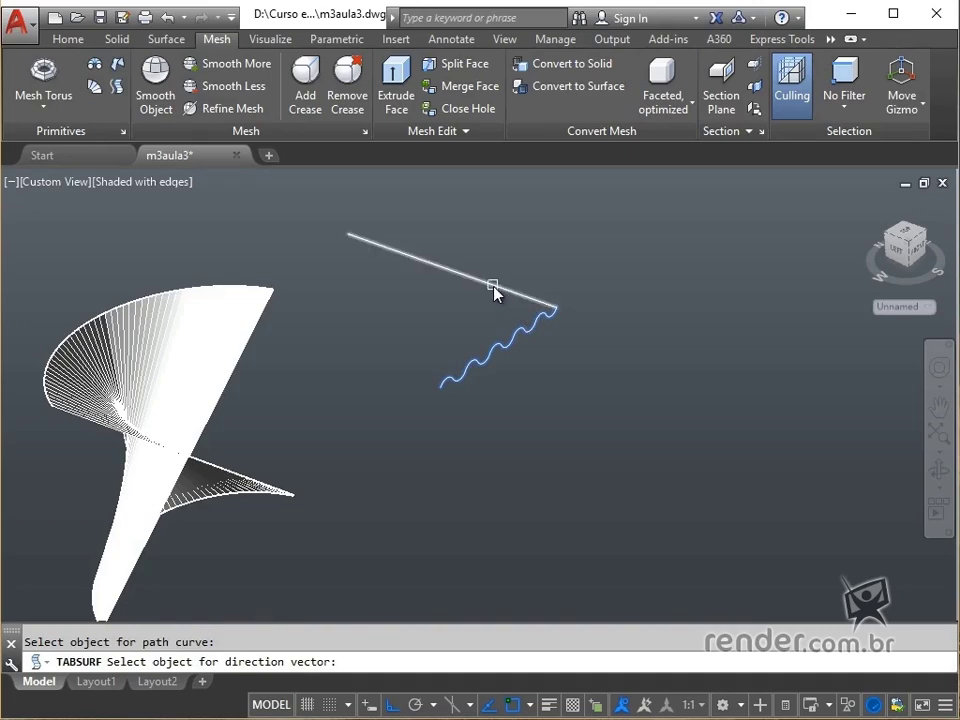
{"action": "left_click", "coordinate": [493, 291]}
{"action": "mouse_move", "coordinate": [628, 396]}
{"action": "middle_mouse_down", "text": "shift"}
{"action": "mouse_move", "coordinate": [568, 364]}
{"action": "mouse_move", "coordinate": [455, 353]}
{"action": "mouse_move", "coordinate": [435, 334]}
{"action": "mouse_move", "coordinate": [450, 328]}
{"action": "mouse_move", "coordinate": [491, 343]}
{"action": "mouse_move", "coordinate": [570, 418]}
{"action": "mouse_move", "coordinate": [619, 411]}
{"action": "middle_mouse_up", "text": "shift"}
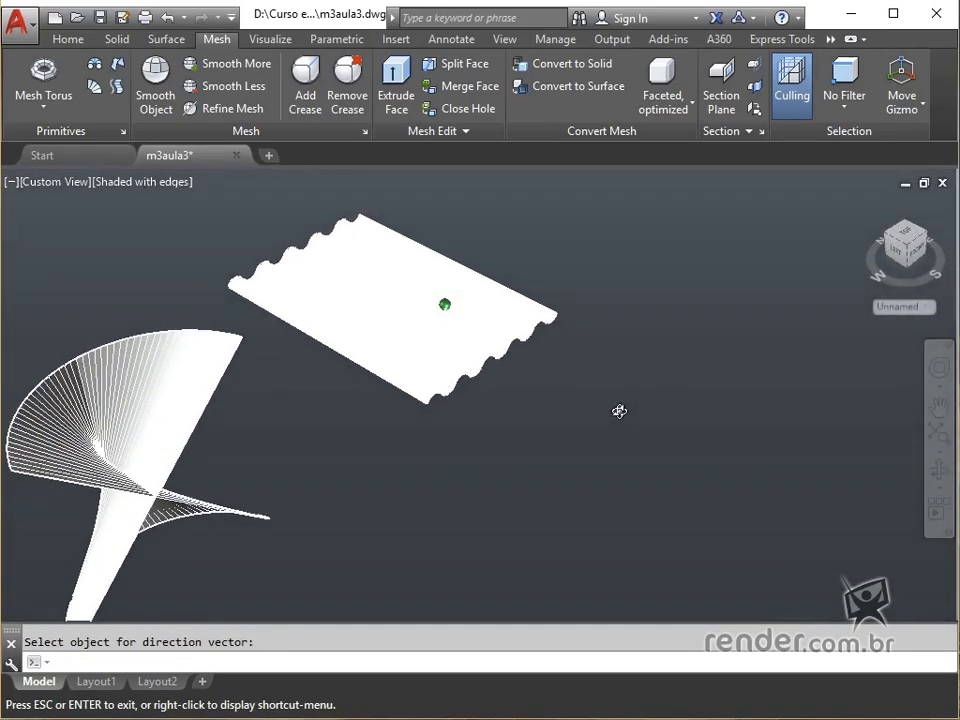
Zoom out, pan and orbit to frame both lamps, the edge, ruled and corrugated meshes
{"action": "key", "text": "Escape"}
{"action": "scroll", "coordinate": [579, 420], "scroll_direction": "down", "scroll_amount": 5}
{"action": "middle_click_drag", "start_coordinate": [597, 340], "coordinate": [632, 302]}
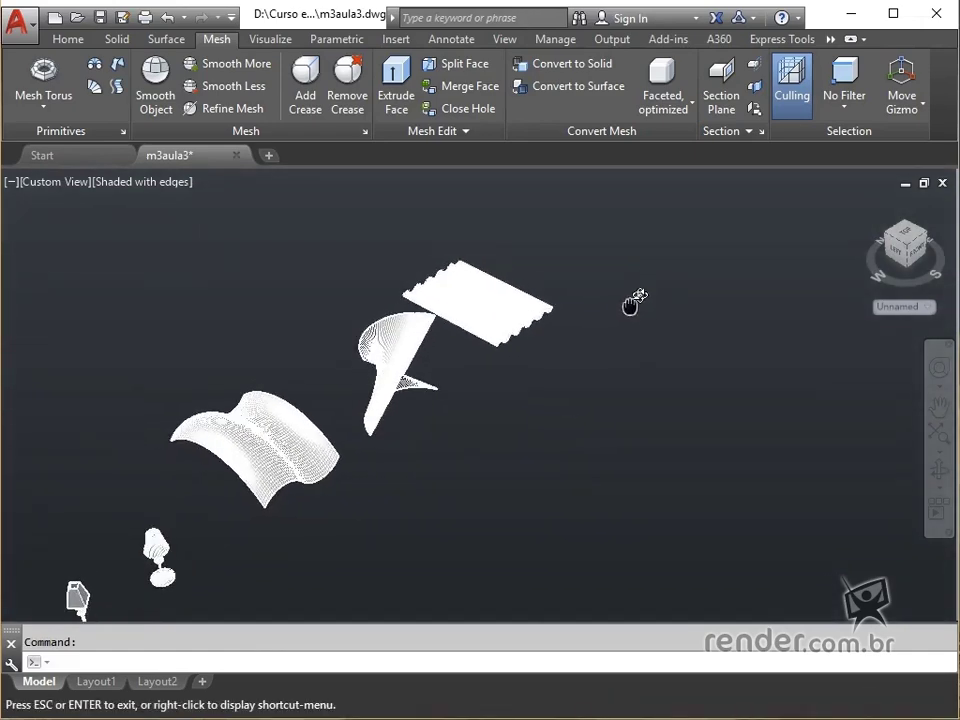
{"action": "middle_click_drag", "start_coordinate": [514, 439], "coordinate": [544, 407], "text": "shift"}
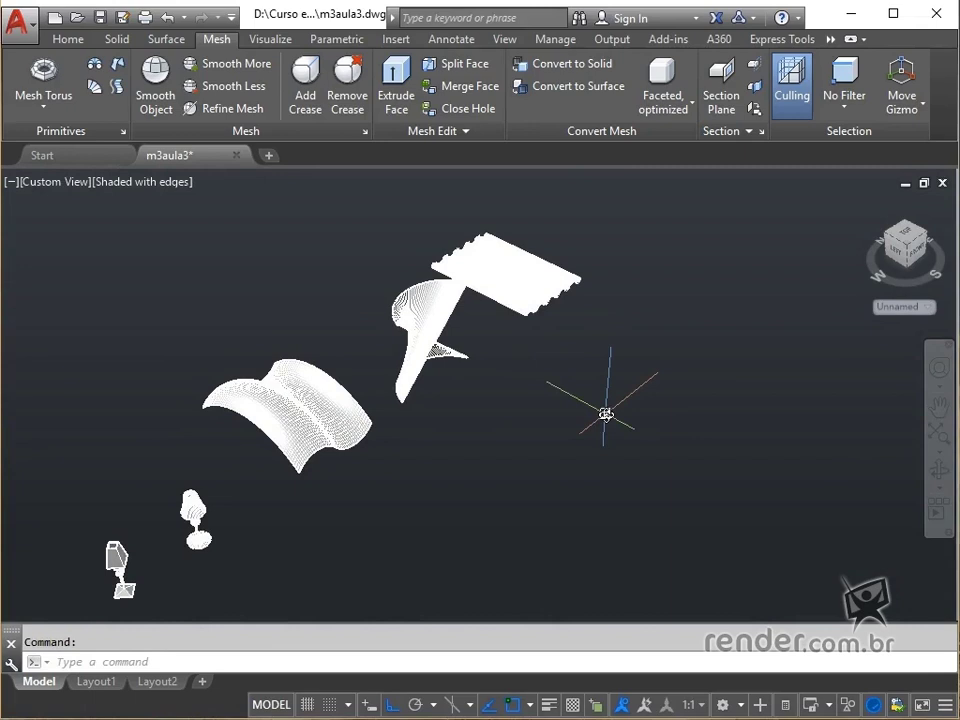